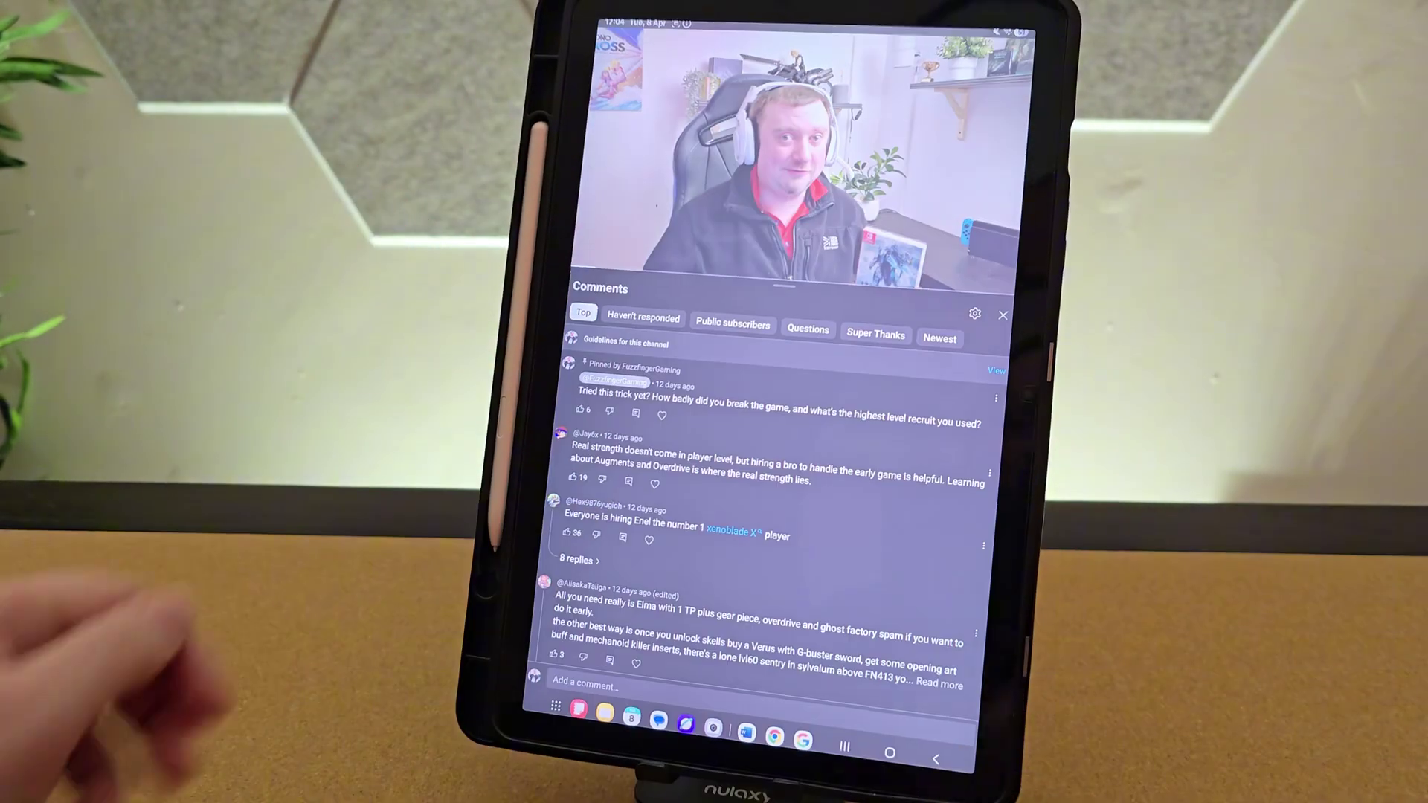
Screenshot the YouTube Studio comments screen with the hardware keys and dismiss the preview toolbar
key("Print")
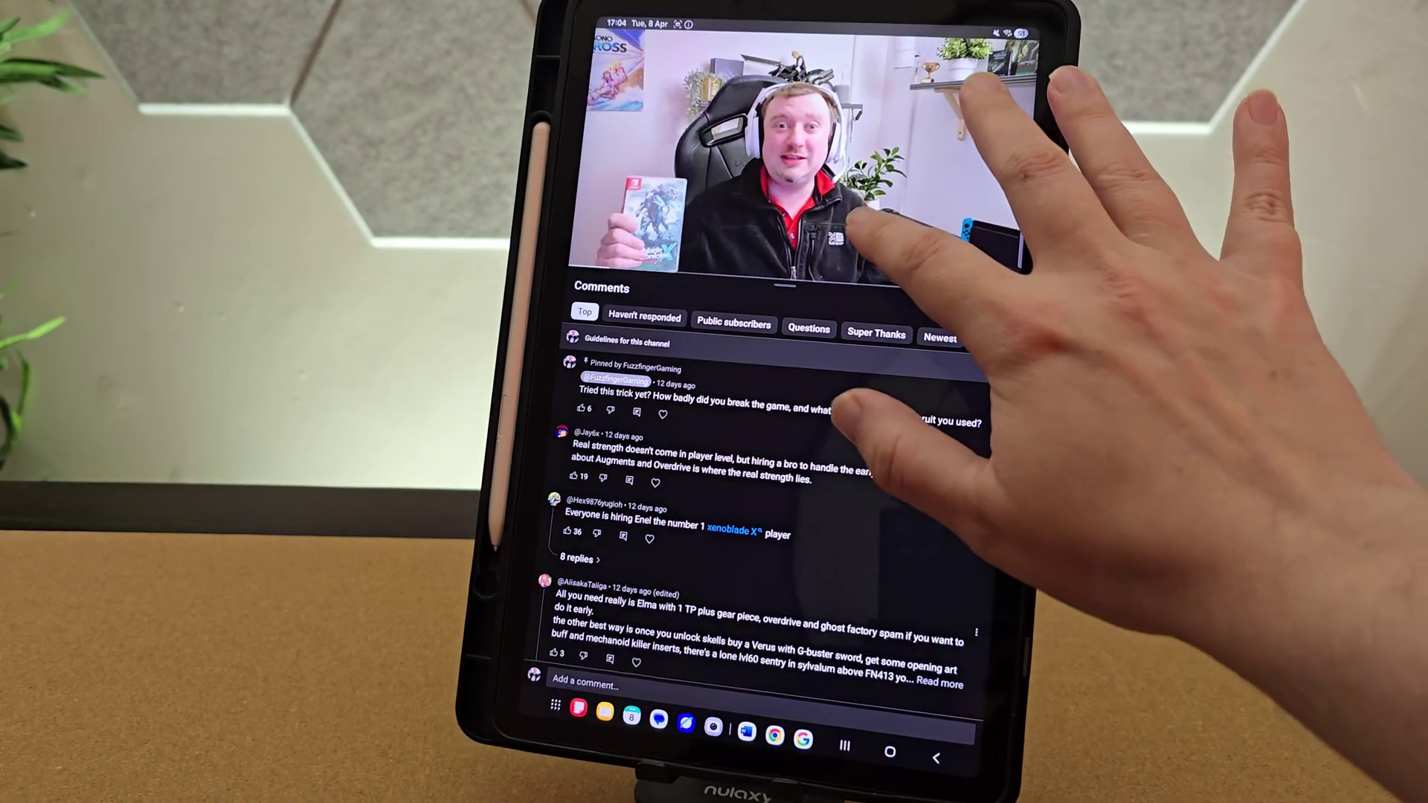
left_click(871, 167)
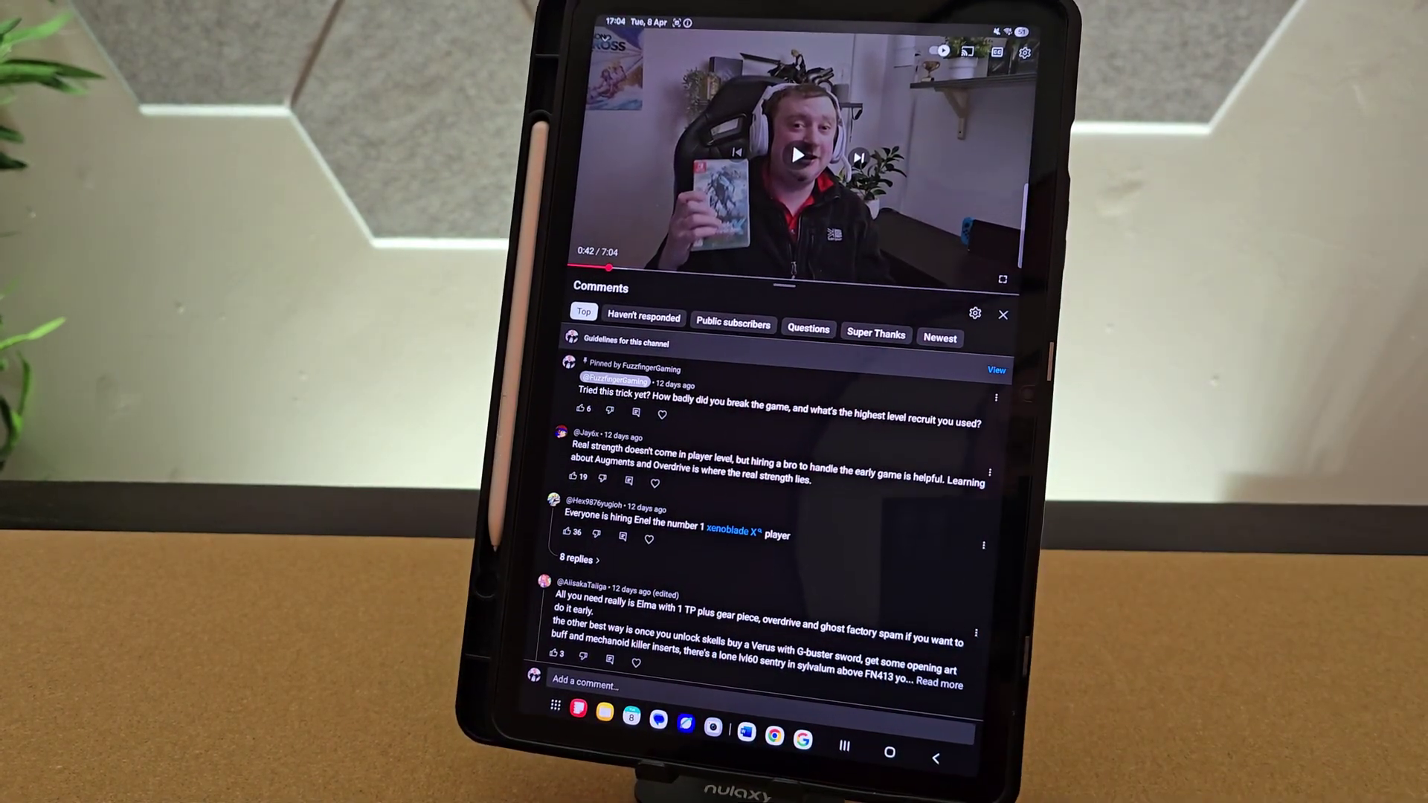
Resume the video, show its playback details, and take a second screenshot of the comments
left_click(988, 151)
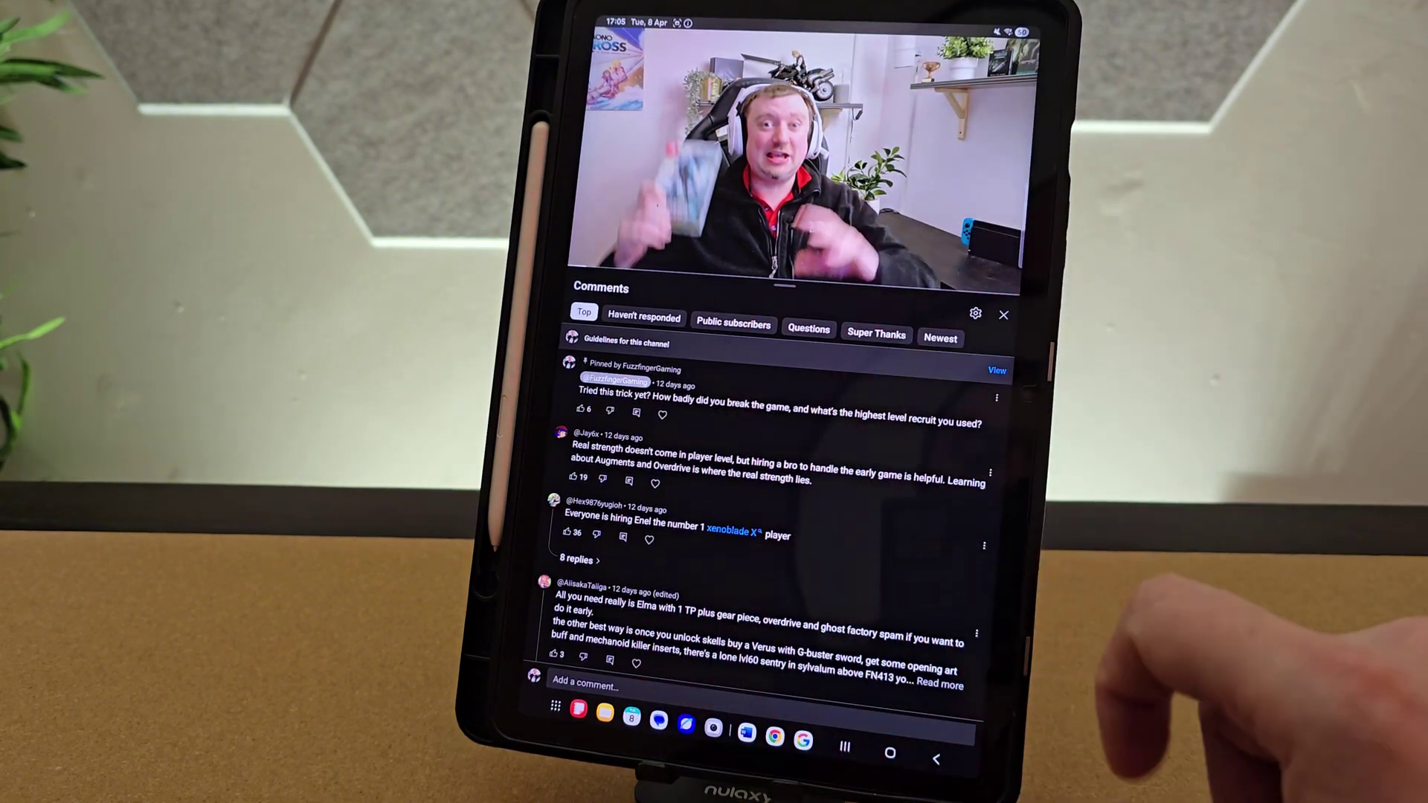
left_click(848, 207)
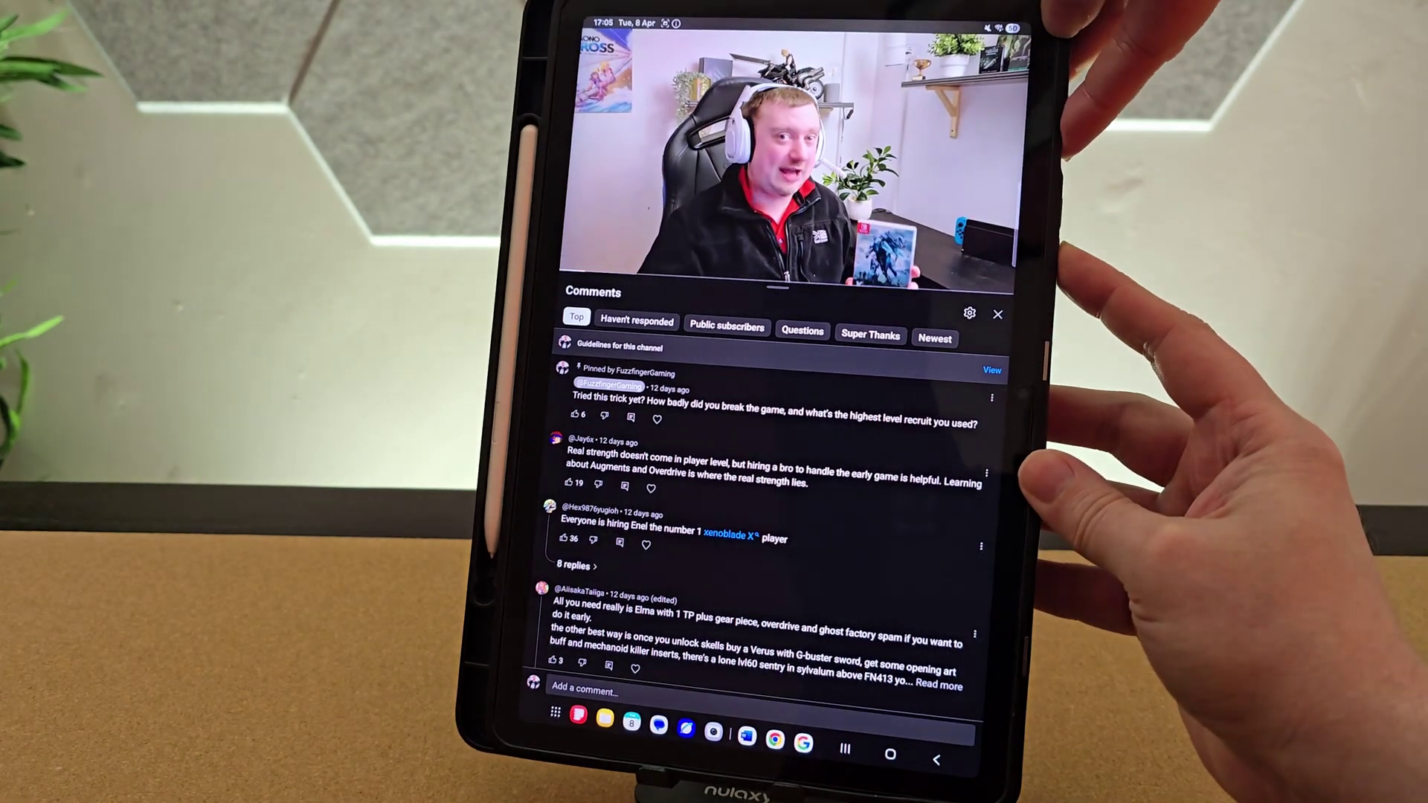
key("Print")
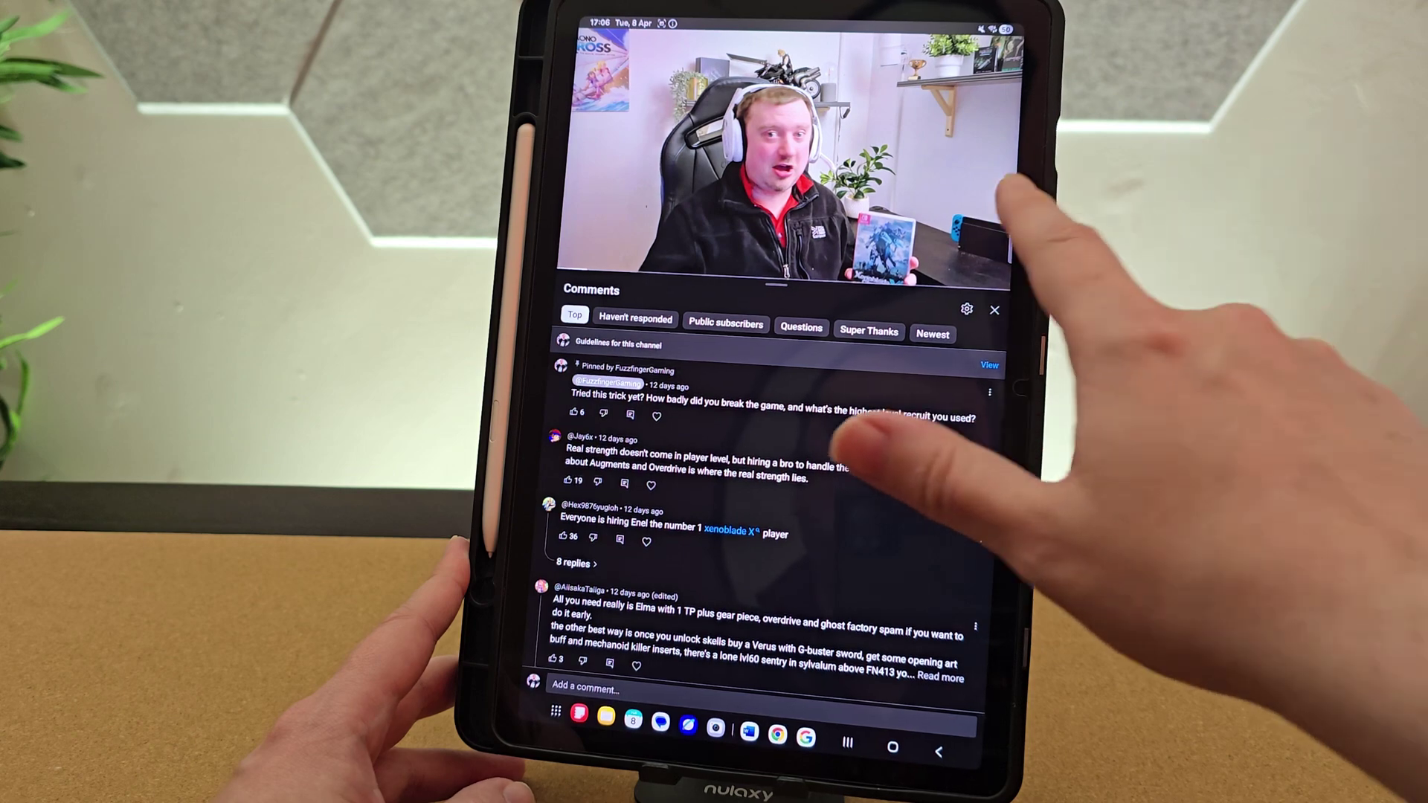
Enable the Tasks edge panel alongside Apps and return to the main edge panel settings
left_click_drag(1018, 357, 948, 357)
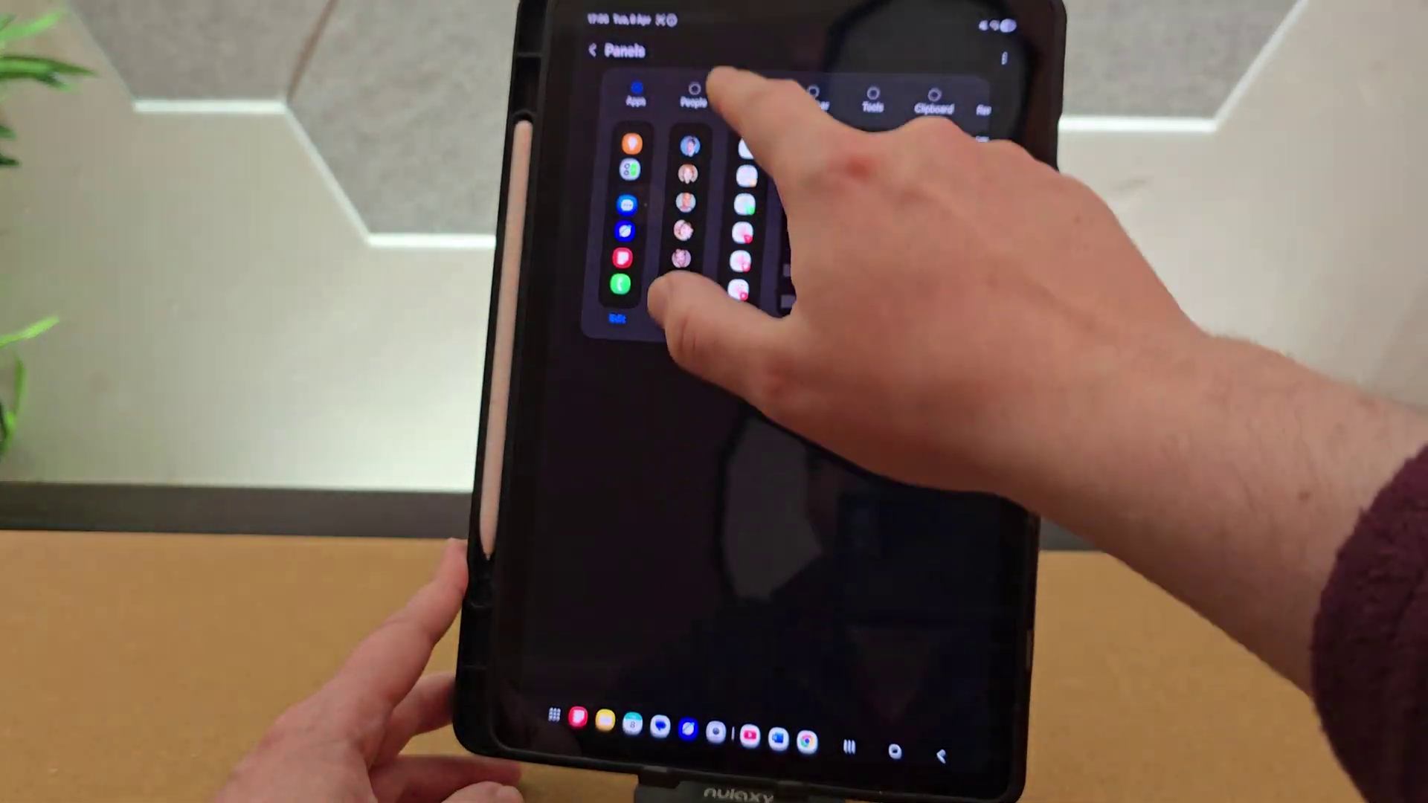
left_click(753, 89)
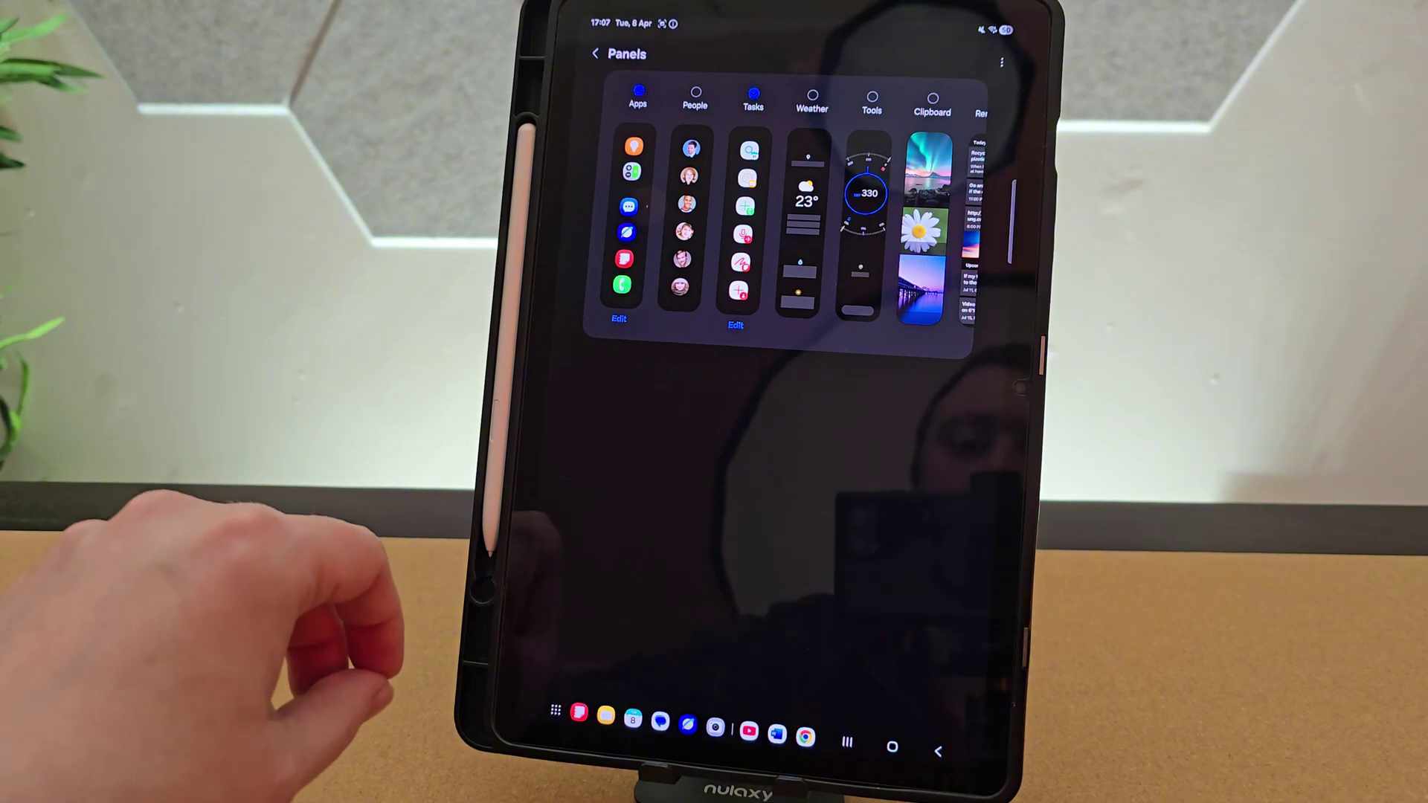
left_click(589, 55)
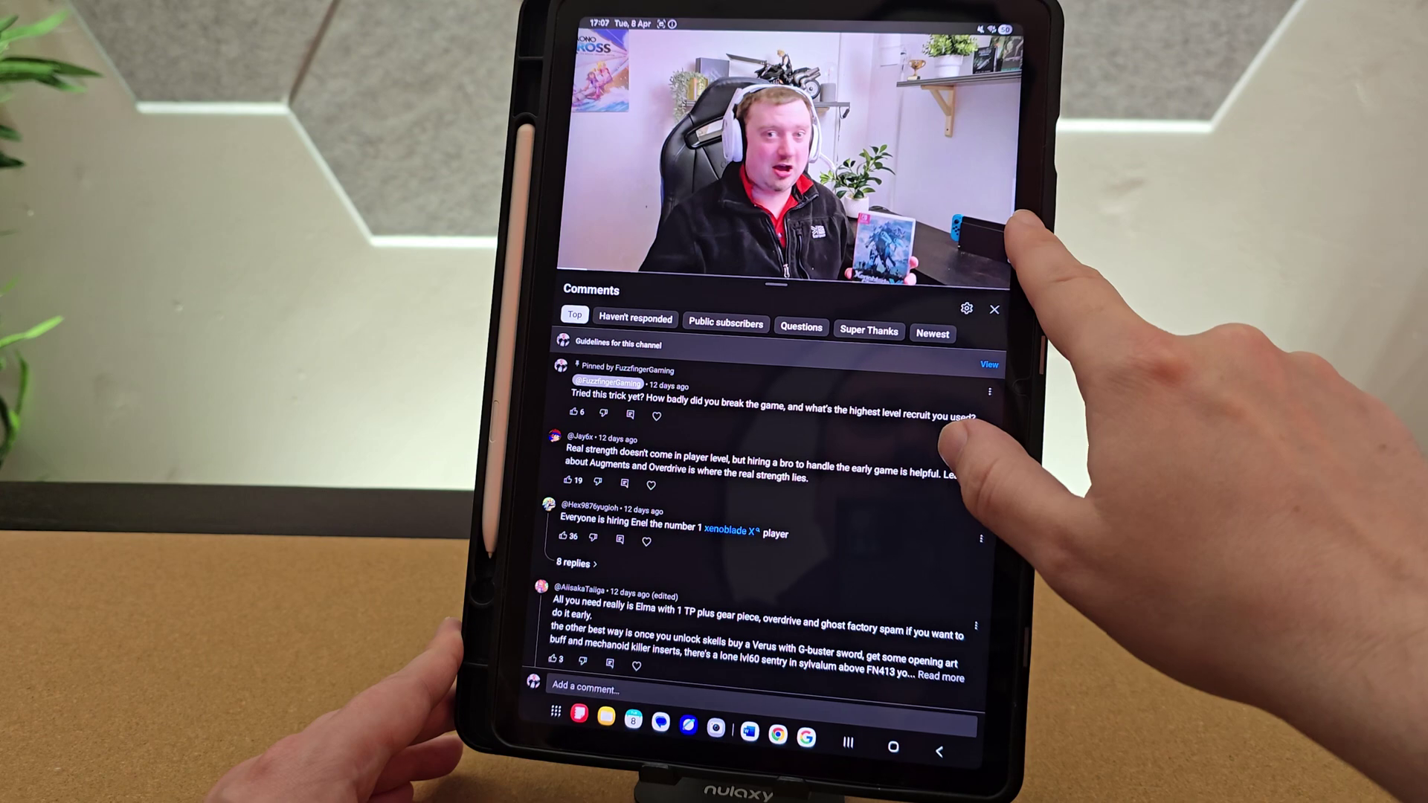
Take a screenshot of the comments using the Tasks edge panel's Take screenshot action
left_click_drag(1010, 240, 849, 324)
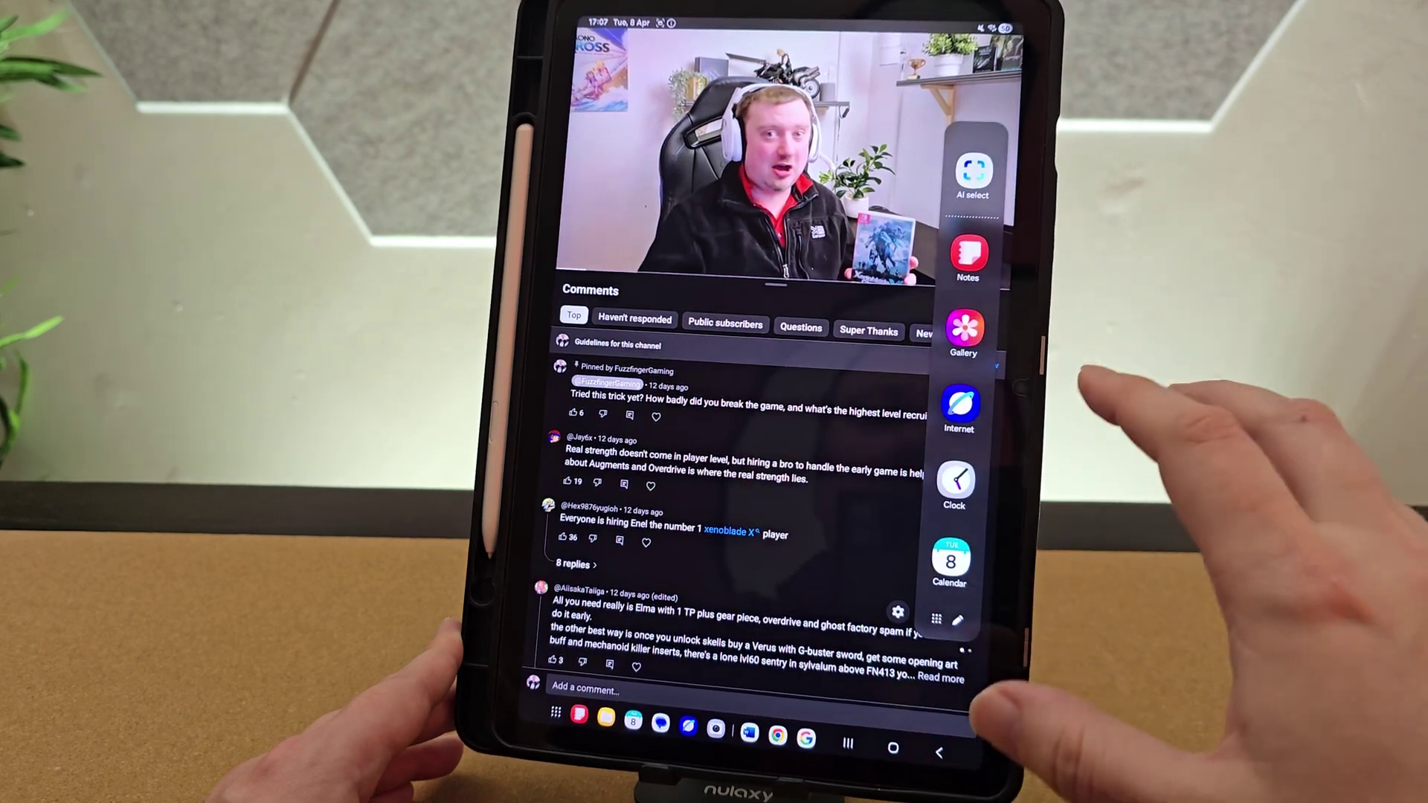
left_click_drag(962, 335, 676, 369)
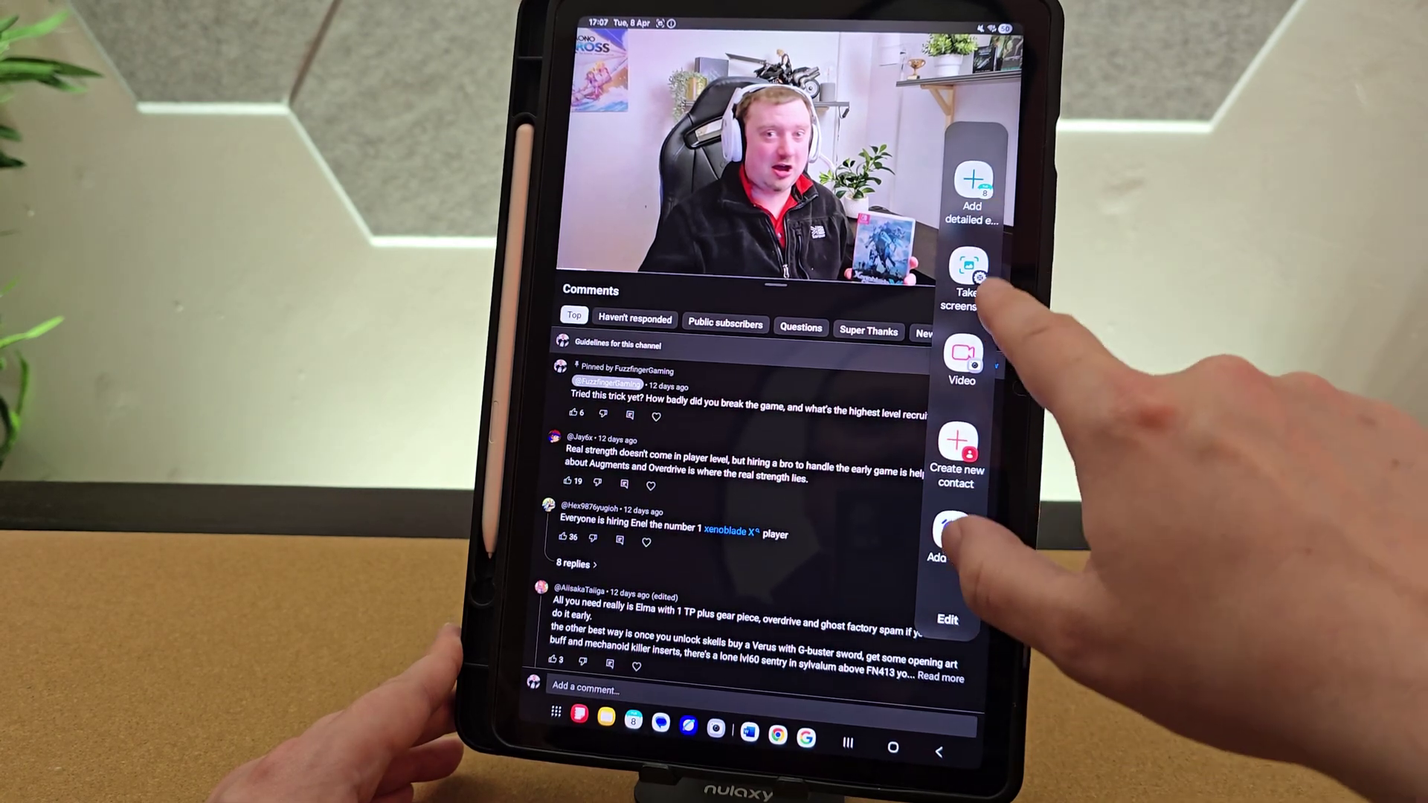
left_click_drag(960, 273, 1116, 279)
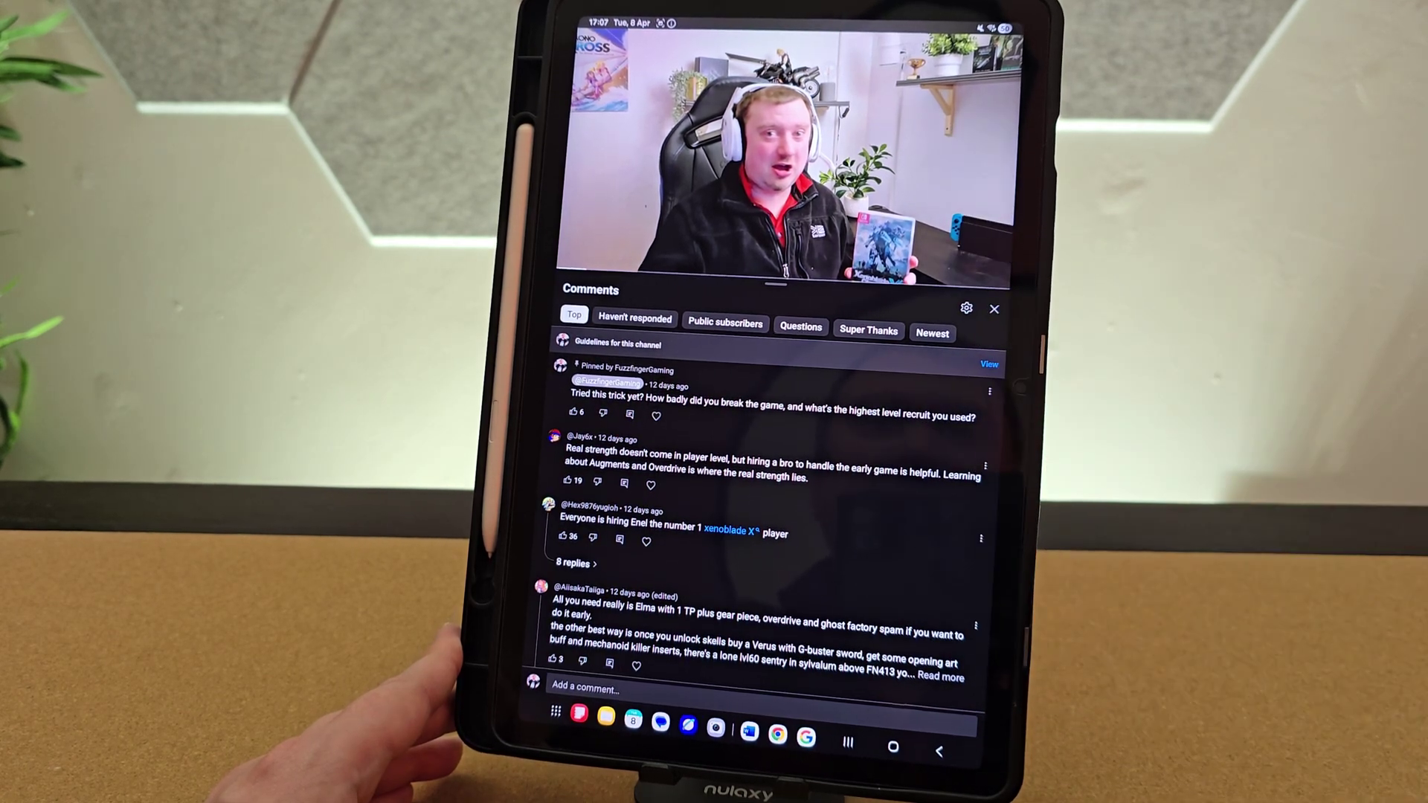
key("Print")
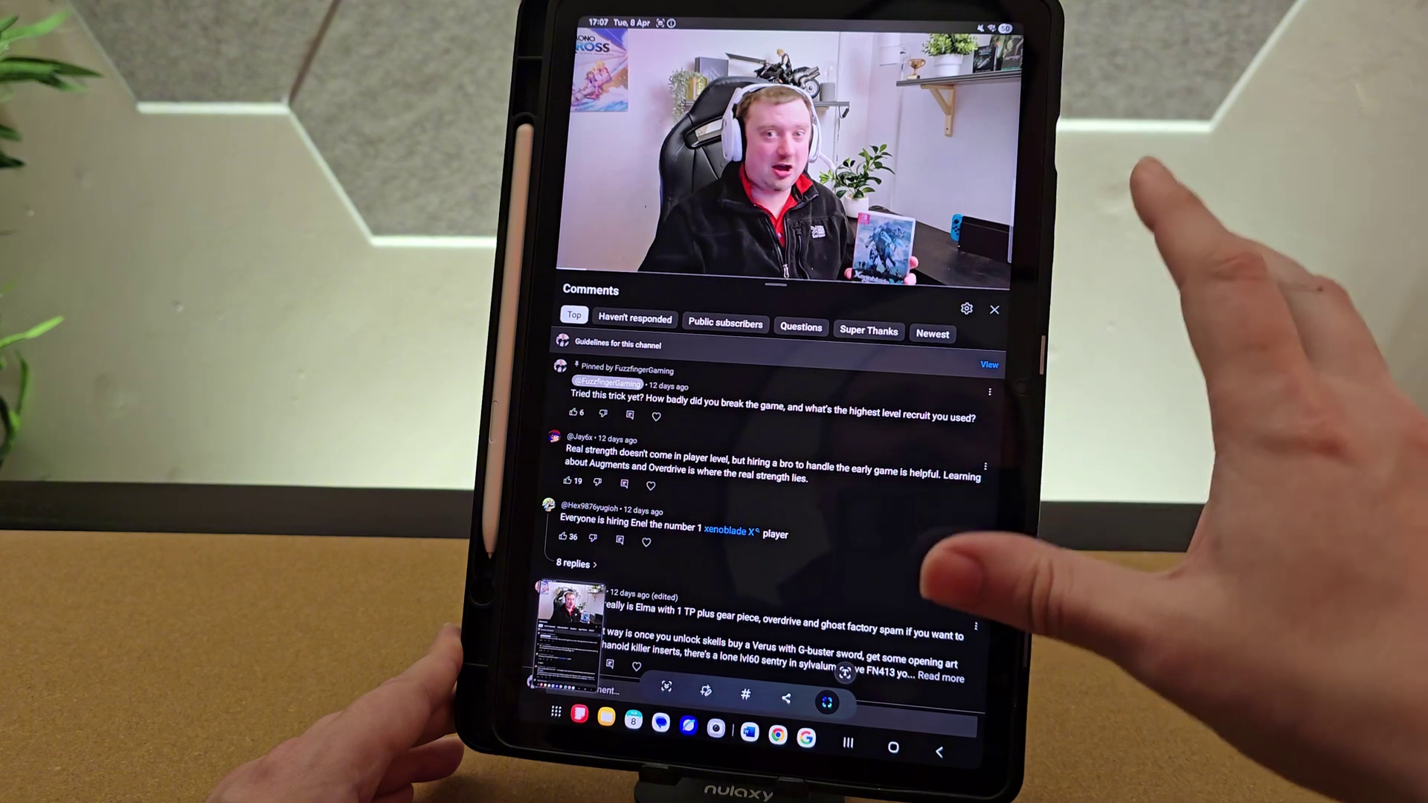
Reopen the edge panel and swipe from Tasks to Apps and back to Tasks
left_click_drag(1037, 358, 948, 357)
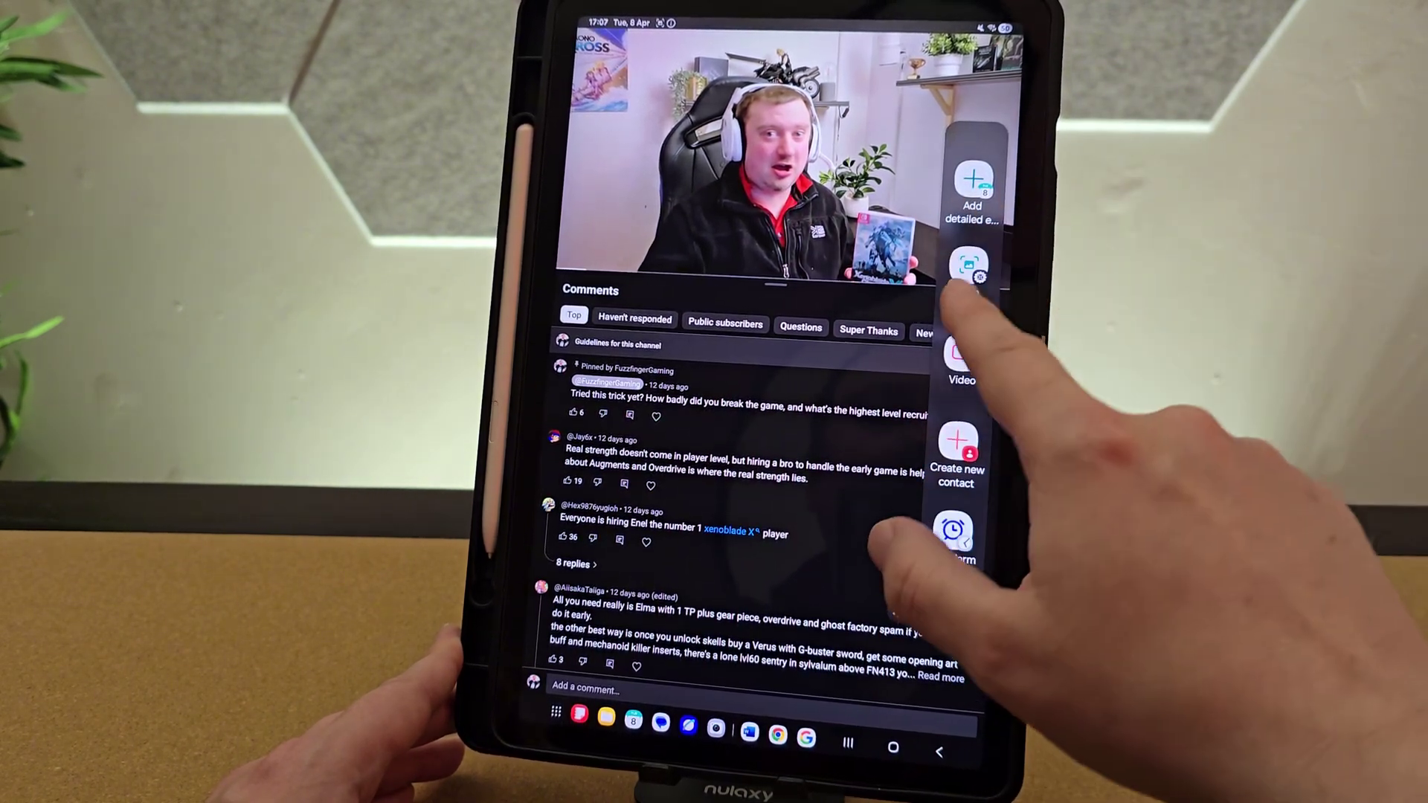
left_click_drag(1005, 324, 948, 323)
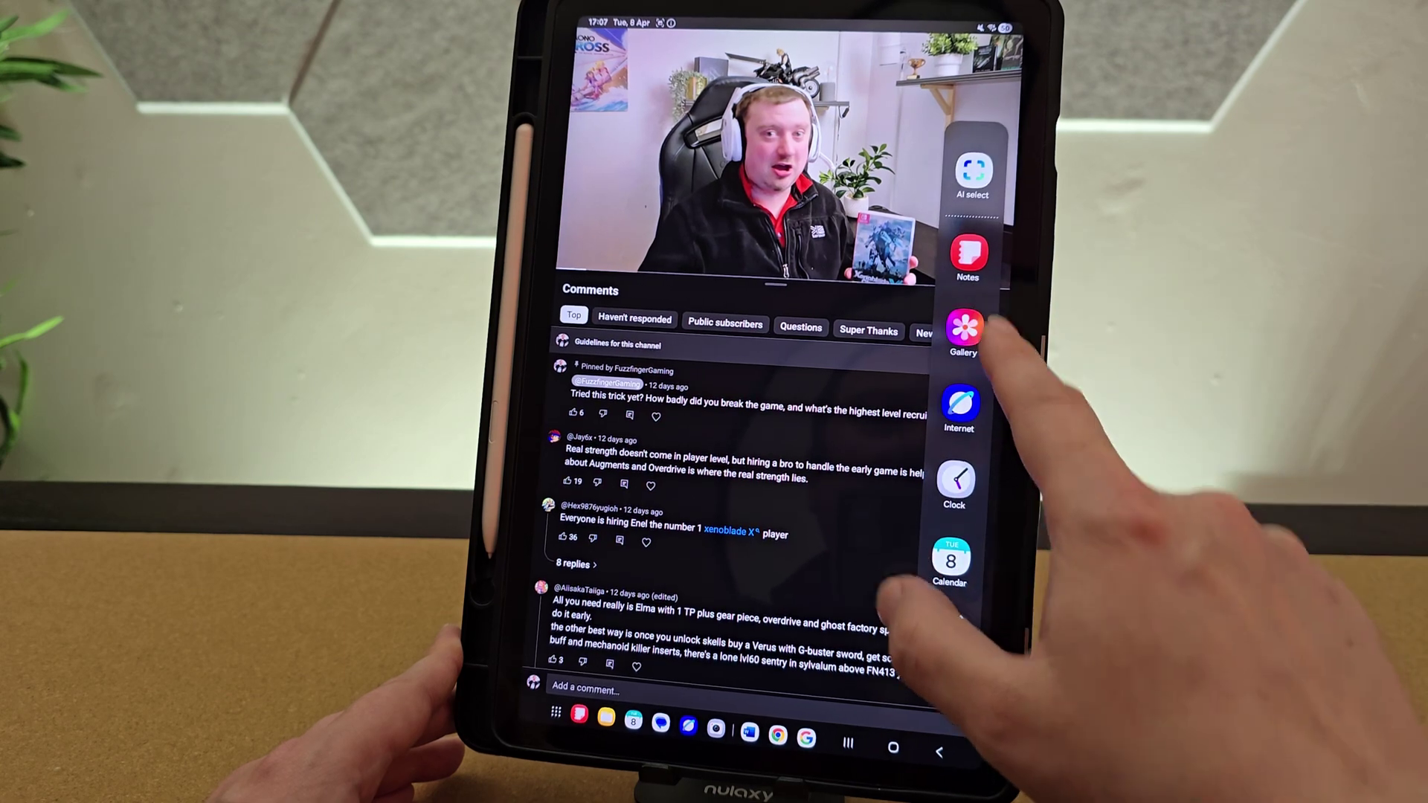
left_click_drag(972, 399, 894, 350)
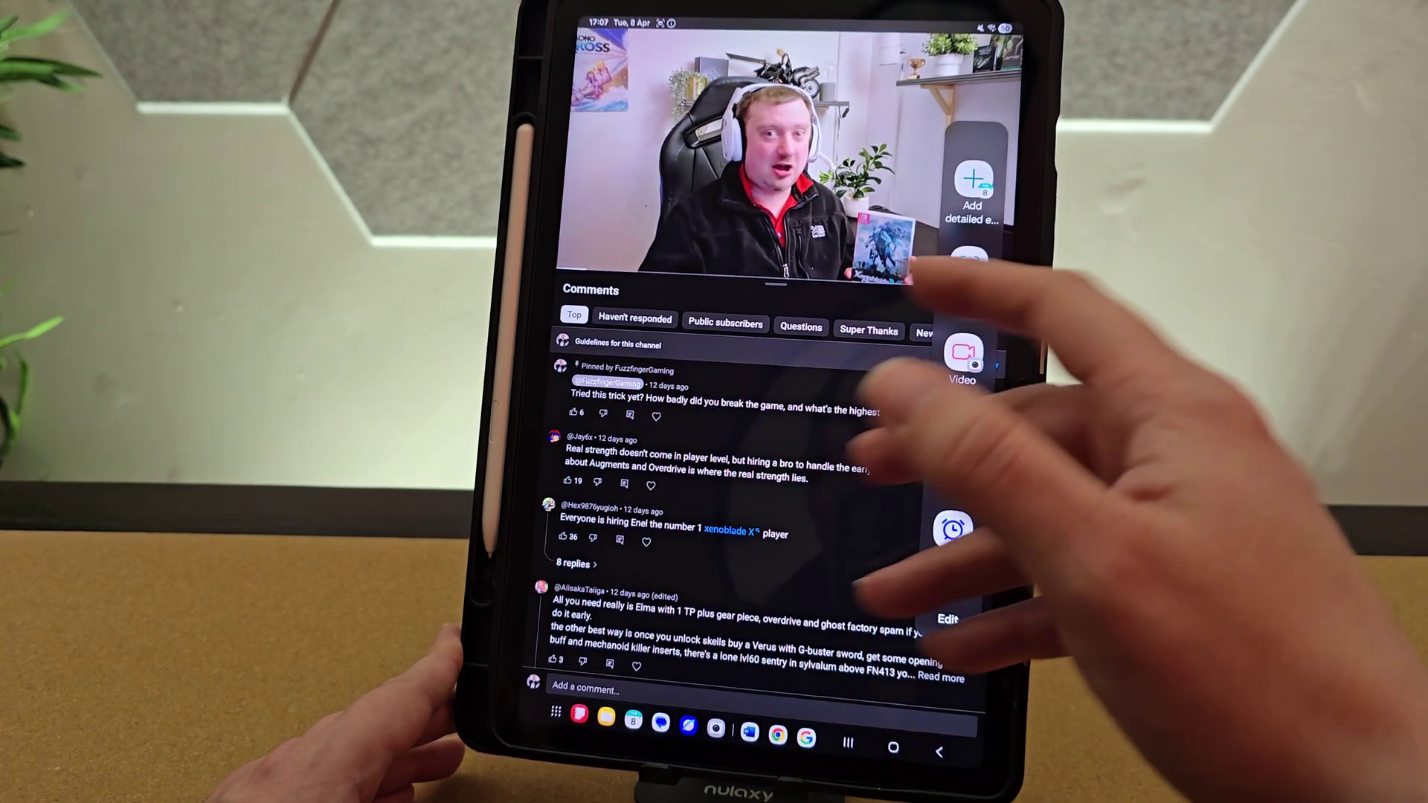
Tap outside the edge panel to dismiss it over the comments feed
left_click(871, 558)
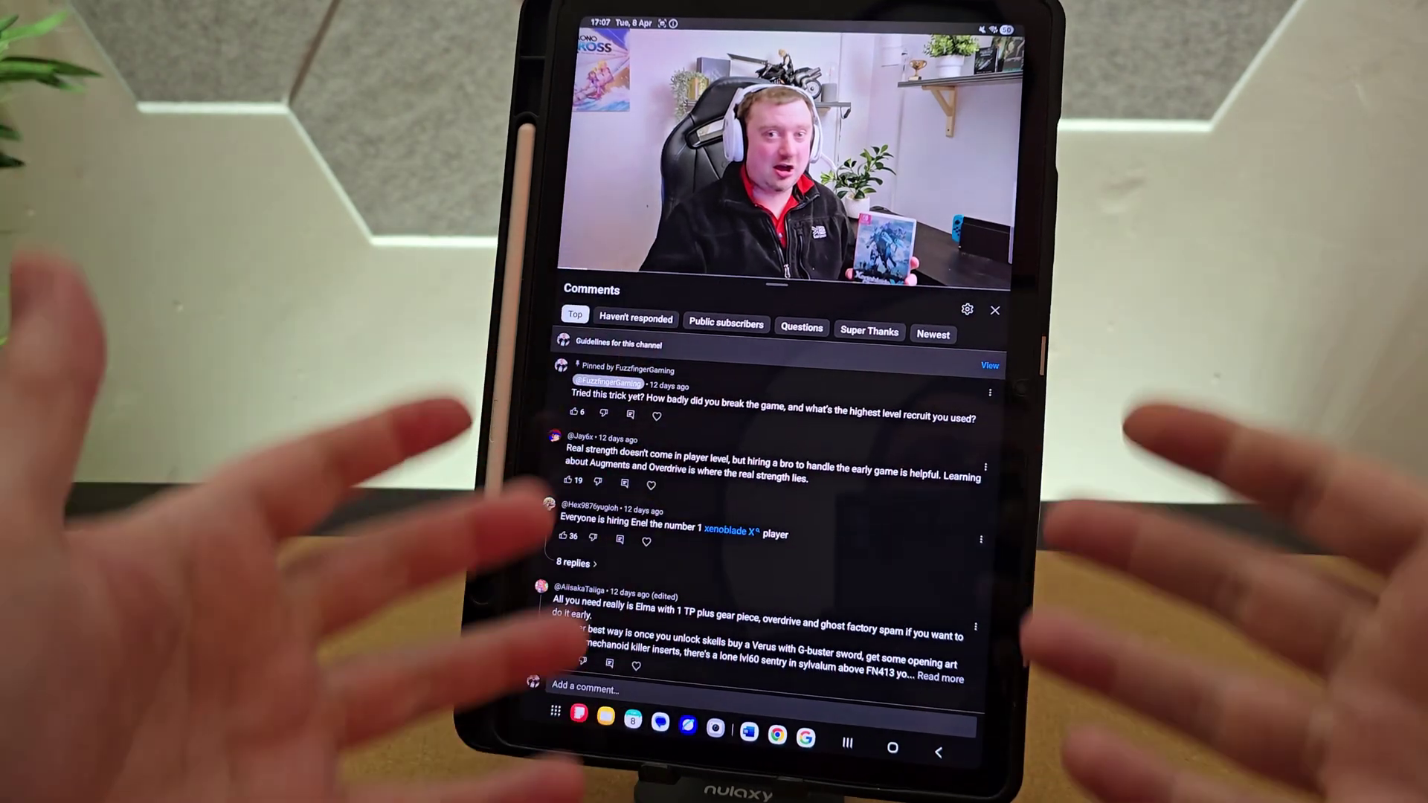